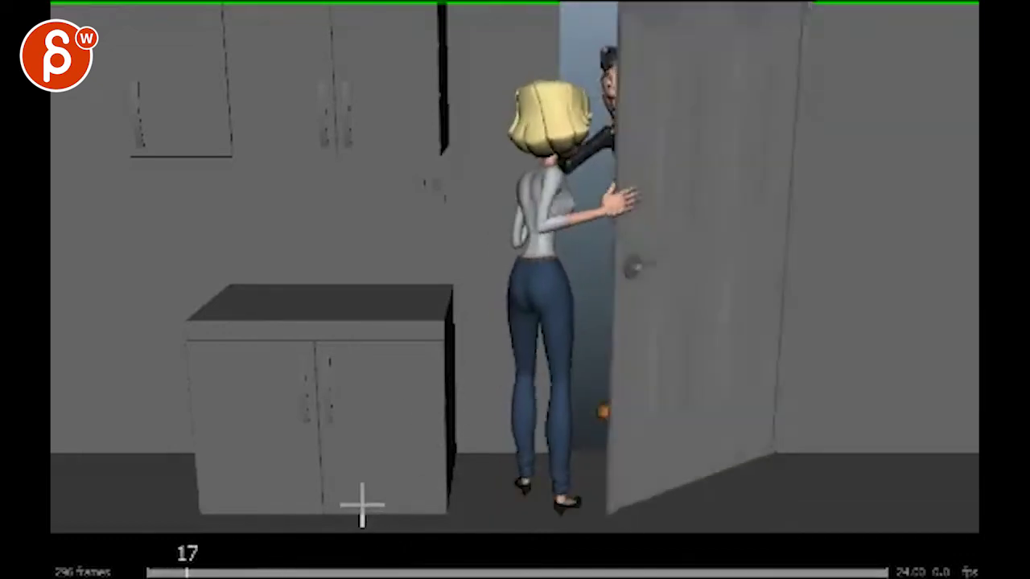
Step: Mark the man's face in red on the frames around frame 10, stepping back and forth through the door-closing action
{"action": "left_click_drag", "start_coordinate": [208, 572], "coordinate": [171, 572]}
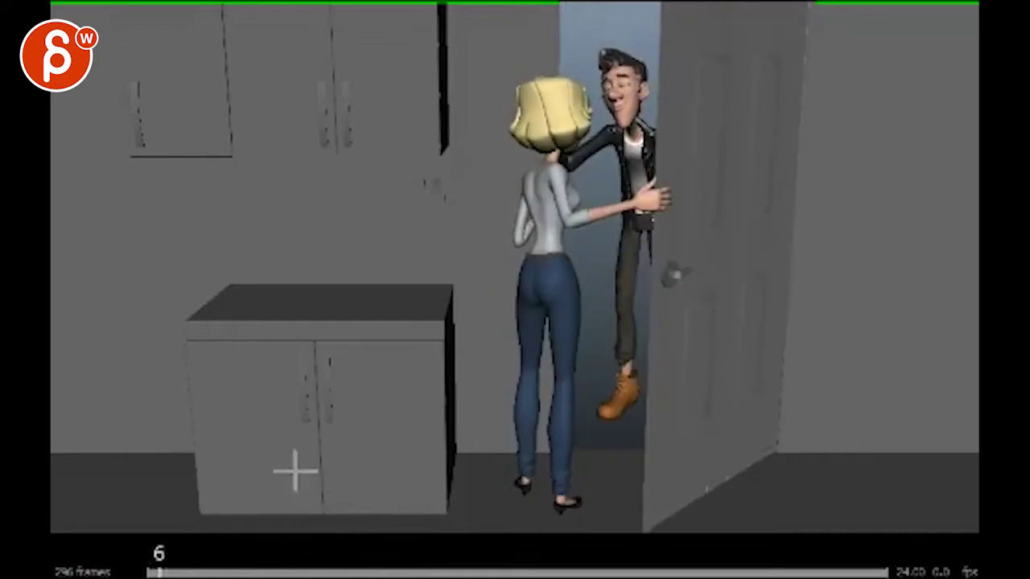
{"action": "key", "text": "Right"}
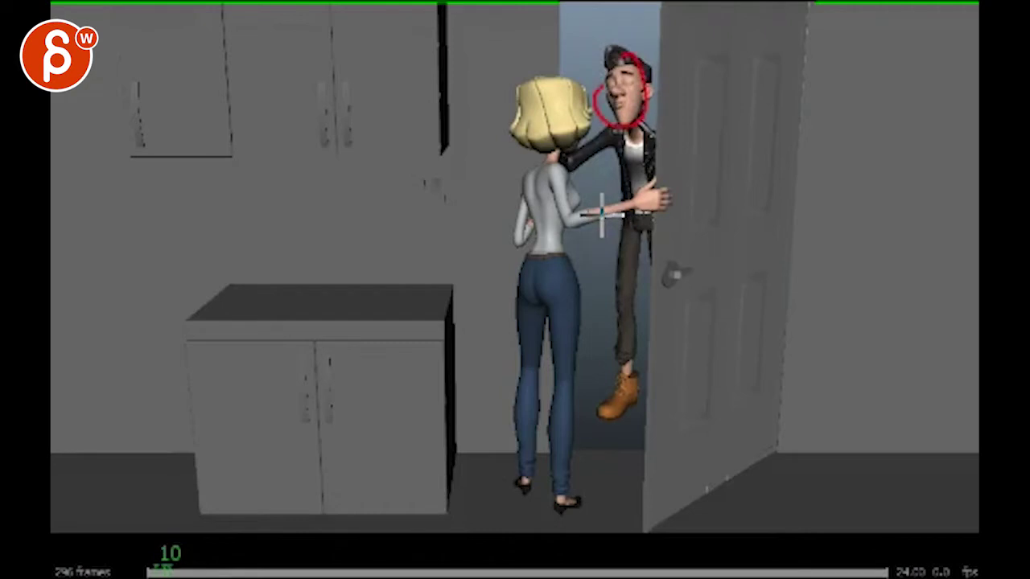
{"action": "key", "text": "Right"}
{"action": "key", "text": "Right"}
{"action": "key", "text": "Right"}
{"action": "key", "text": "Right"}
{"action": "key", "text": "Right"}
{"action": "key", "text": "Right"}
{"action": "key", "text": "Left"}
{"action": "key", "text": "Left"}
{"action": "key", "text": "Left"}
{"action": "key", "text": "Left"}
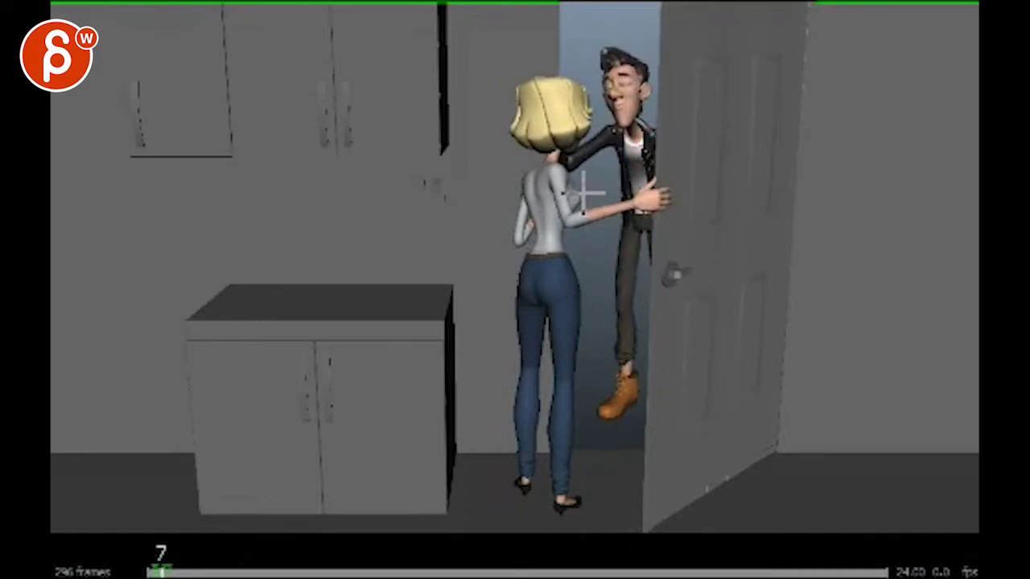
Step: Mark the man's face and a slanted line on frame 14, and compare it with the preceding frames one at a time
{"action": "key", "text": "Right"}
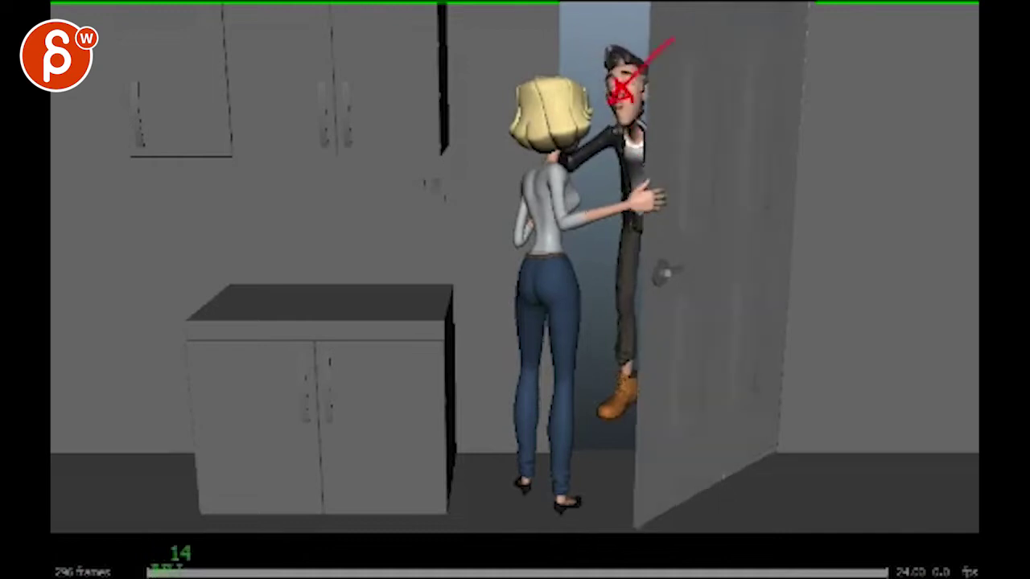
{"action": "key", "text": "Left"}
{"action": "key", "text": "Left"}
{"action": "key", "text": "Left"}
{"action": "key", "text": "Left"}
{"action": "key", "text": "Left"}
{"action": "key", "text": "Left"}
{"action": "key", "text": "Left"}
{"action": "key", "text": "Left"}
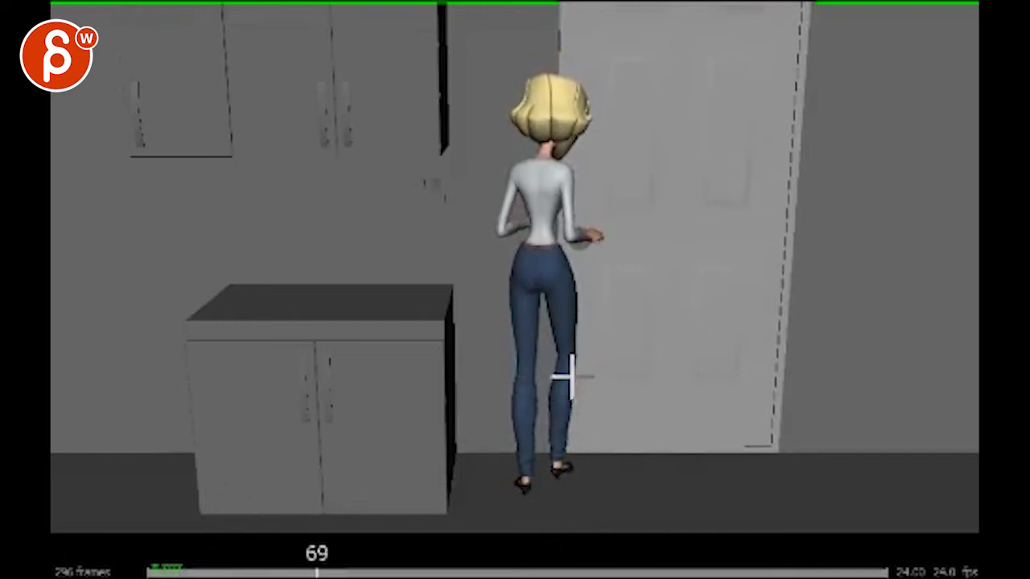
Step: Scrub between the woman's poses at the door and draw red lines across her back and arm on frame 59
{"action": "mouse_move", "coordinate": [302, 573]}
{"action": "left_mouse_down"}
{"action": "mouse_move", "coordinate": [335, 573]}
{"action": "mouse_move", "coordinate": [292, 573]}
{"action": "mouse_move", "coordinate": [374, 572]}
{"action": "mouse_move", "coordinate": [302, 573]}
{"action": "left_mouse_up"}
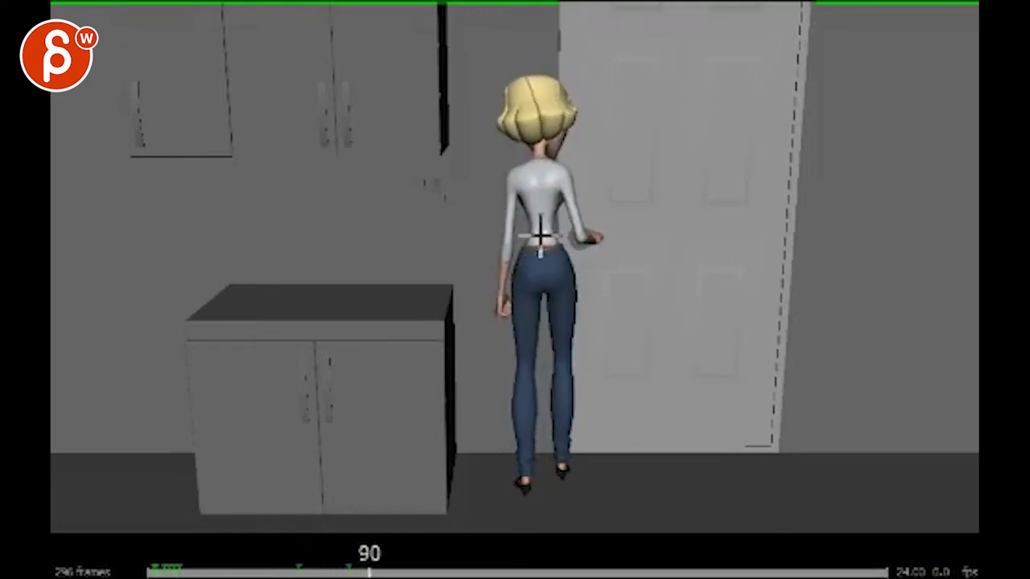
{"action": "left_click_drag", "start_coordinate": [379, 573], "coordinate": [252, 571]}
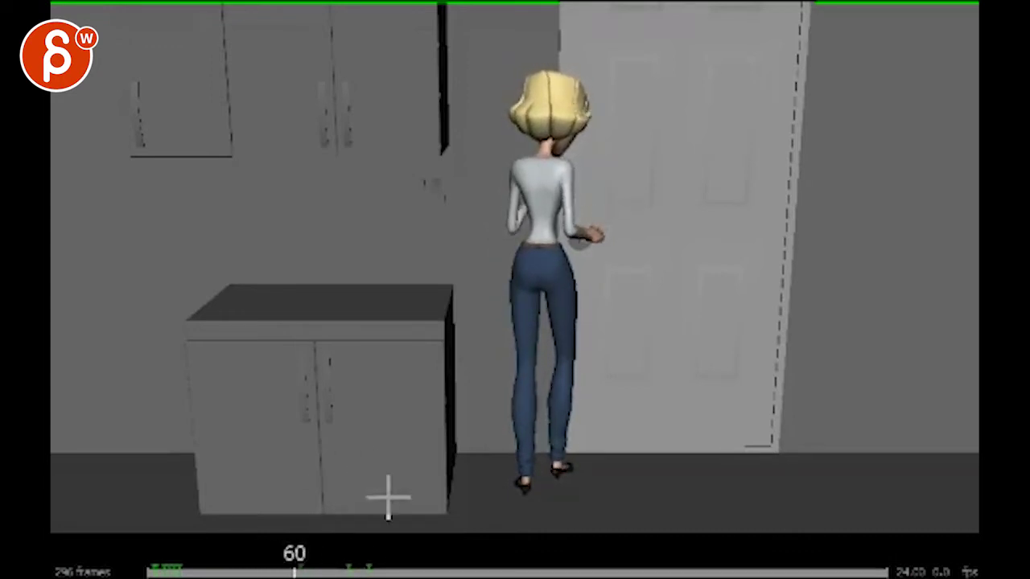
{"action": "left_click_drag", "start_coordinate": [372, 572], "coordinate": [292, 573]}
{"action": "left_click_drag", "start_coordinate": [562, 198], "coordinate": [529, 217]}
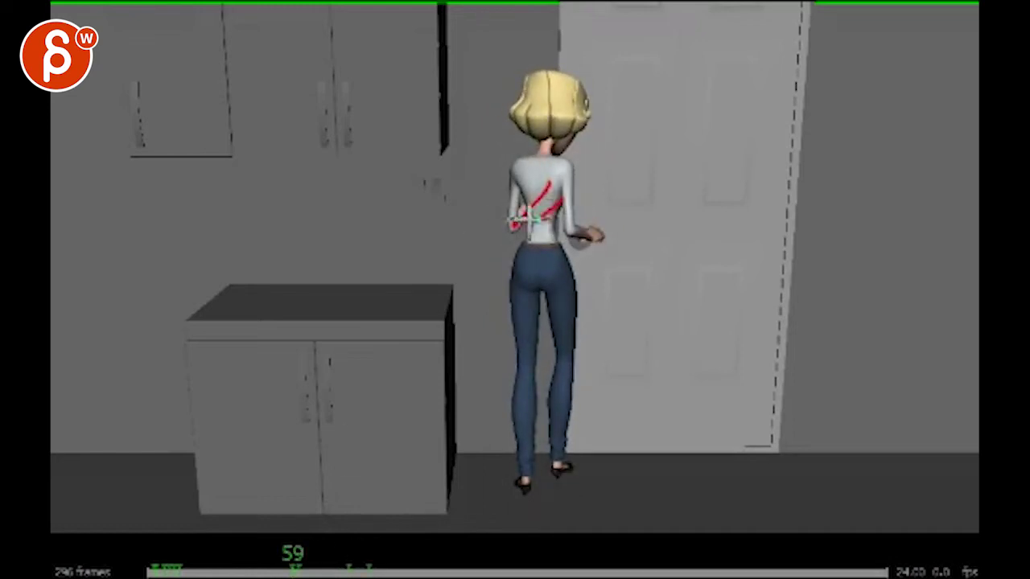
{"action": "left_click", "coordinate": [298, 571]}
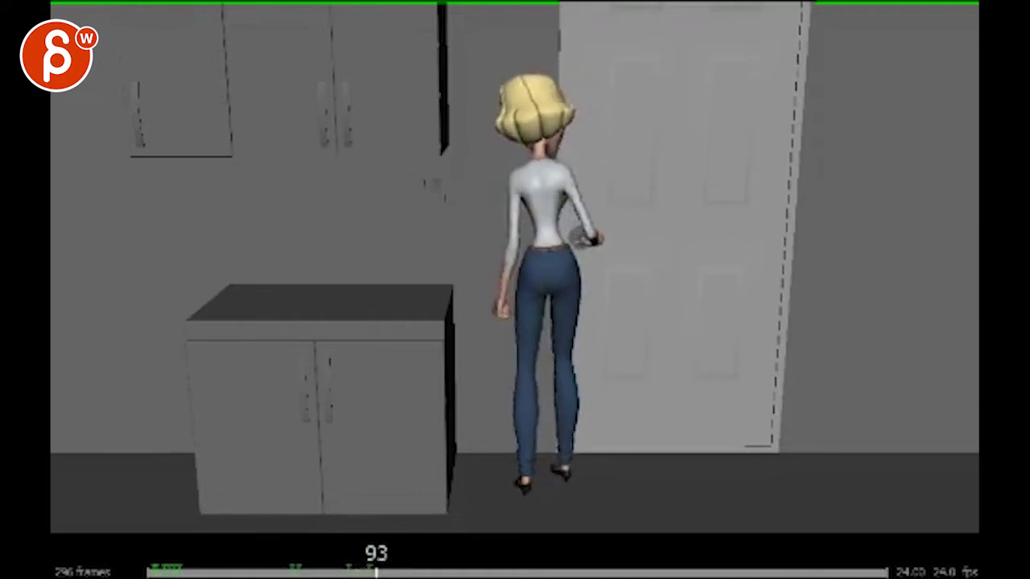
Step: Draw red arm lines on the woman's poses as she turns away from the door, up to about frame 136
{"action": "key", "text": "space"}
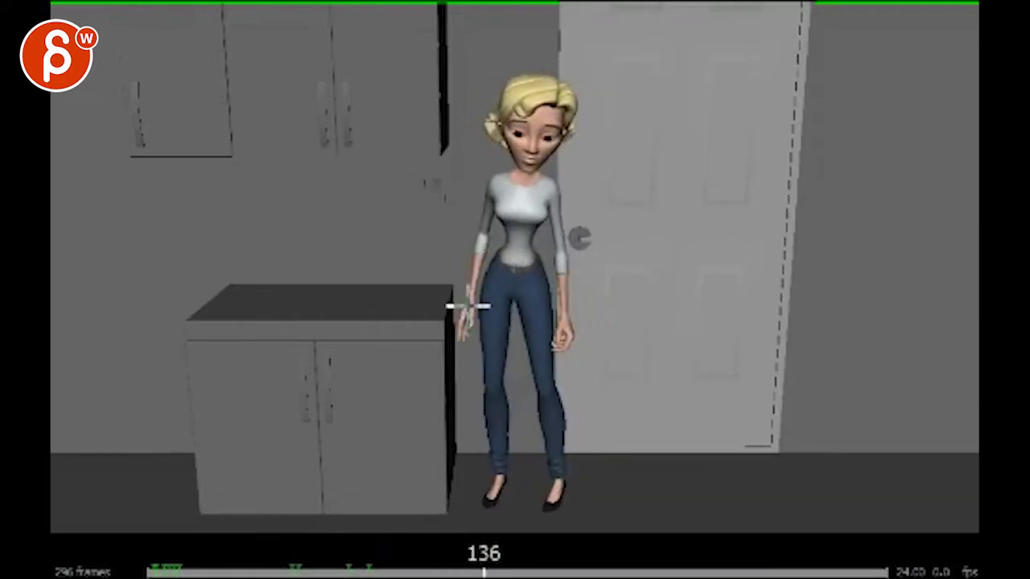
{"action": "left_click_drag", "start_coordinate": [469, 295], "coordinate": [455, 316]}
{"action": "left_click_drag", "start_coordinate": [482, 569], "coordinate": [422, 567]}
{"action": "left_click_drag", "start_coordinate": [543, 266], "coordinate": [451, 324]}
{"action": "key", "text": "space"}
{"action": "key", "text": "space"}
{"action": "left_click_drag", "start_coordinate": [468, 266], "coordinate": [447, 347]}
{"action": "key", "text": "space"}
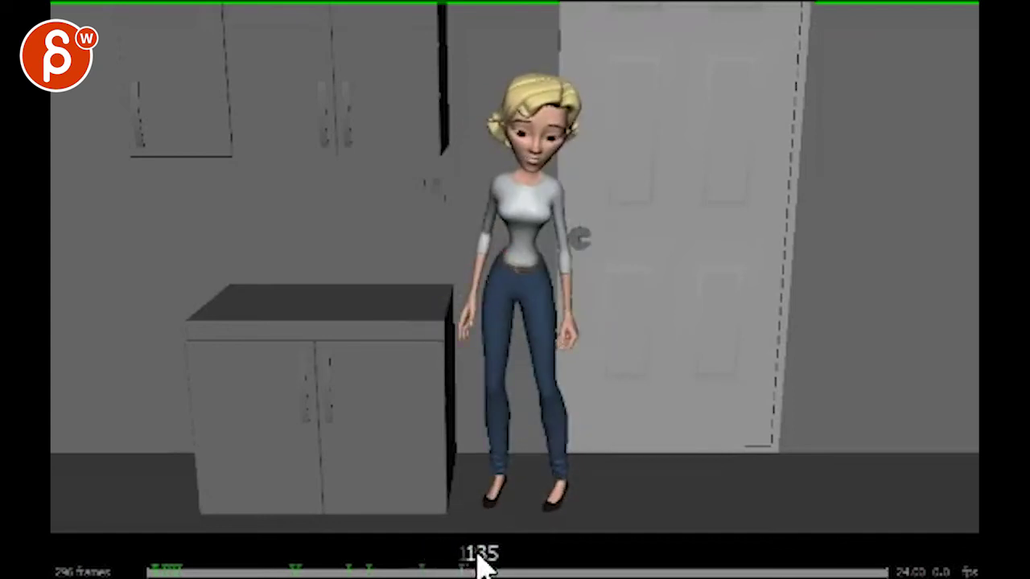
{"action": "mouse_move", "coordinate": [483, 566]}
{"action": "left_mouse_down"}
{"action": "mouse_move", "coordinate": [410, 568]}
{"action": "mouse_move", "coordinate": [464, 571]}
{"action": "left_mouse_up"}
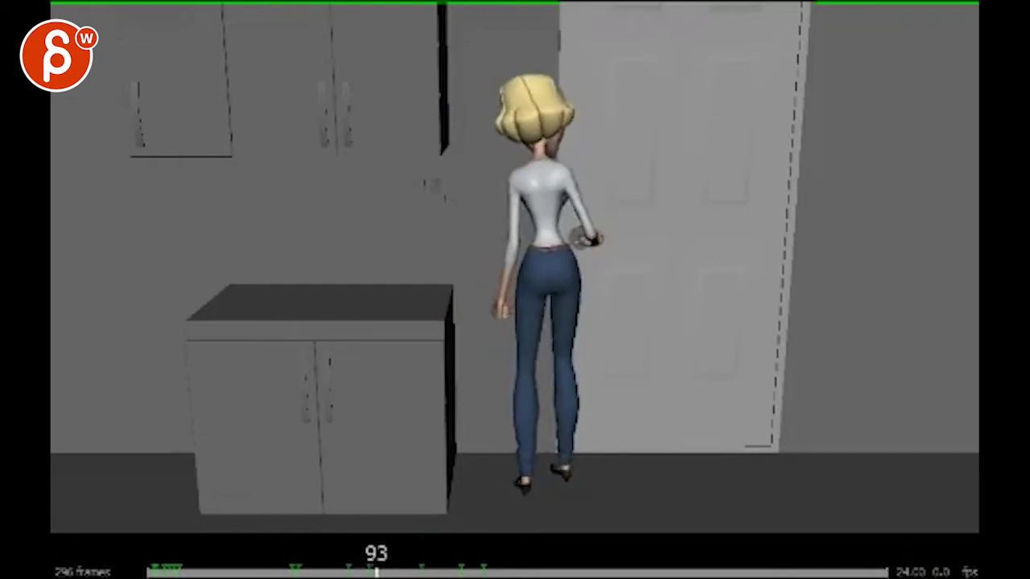
Step: Step frame by frame around frames 88 to 93 to examine how the woman starts moving away from the door handle
{"action": "key", "text": "Left"}
{"action": "key", "text": "Left"}
{"action": "key", "text": "Left"}
{"action": "key", "text": "Left"}
{"action": "key", "text": "Left"}
{"action": "key", "text": "Left"}
{"action": "key", "text": "Left"}
{"action": "key", "text": "Left"}
{"action": "key", "text": "Left"}
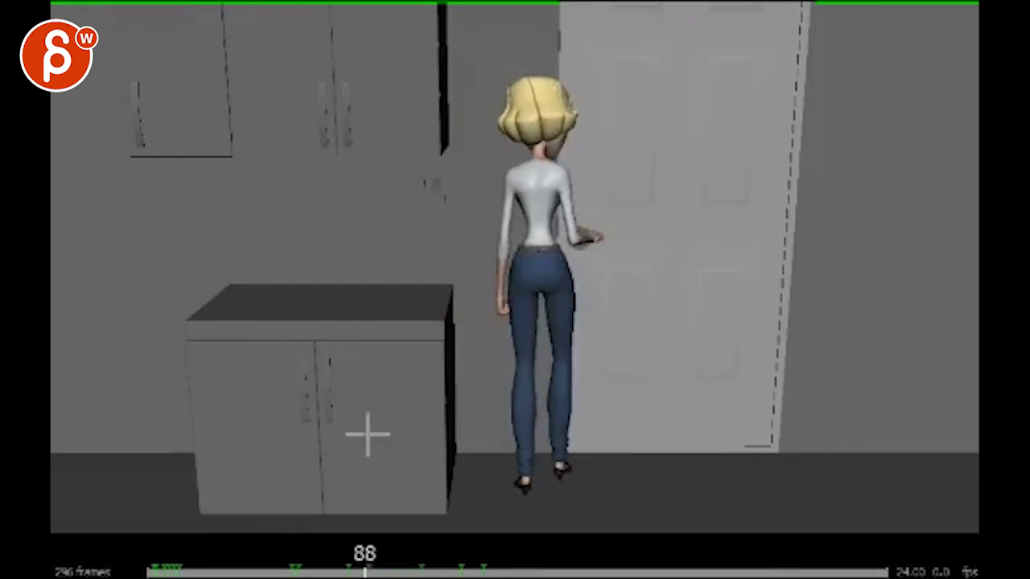
{"action": "key", "text": "Right"}
{"action": "key", "text": "Right"}
{"action": "key", "text": "Right"}
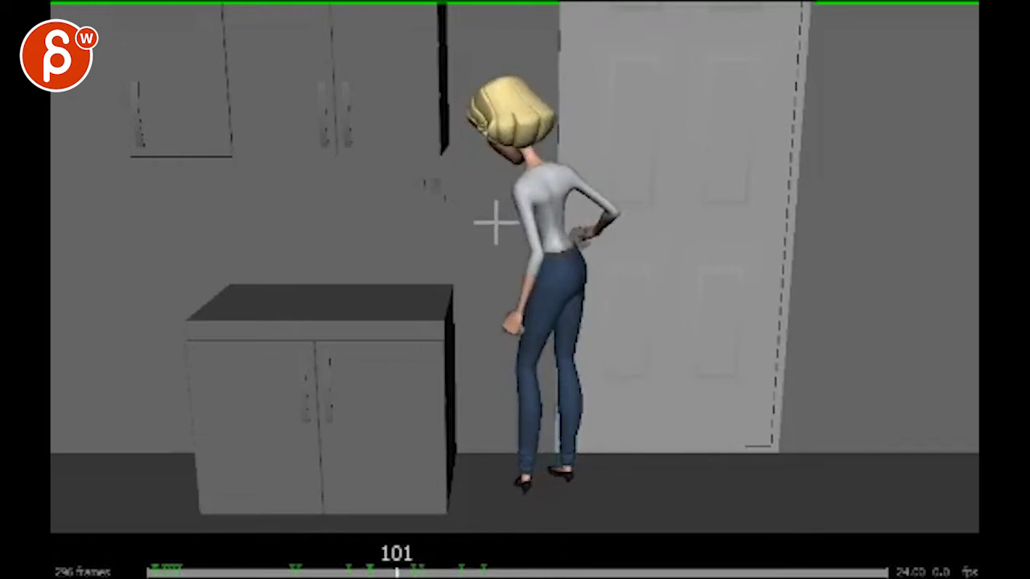
Step: Draw red pose lines over the leaning woman on frame 101 and her head and torso on frame 108, and resume reviewing the shot
{"action": "left_click_drag", "start_coordinate": [642, 90], "coordinate": [465, 227]}
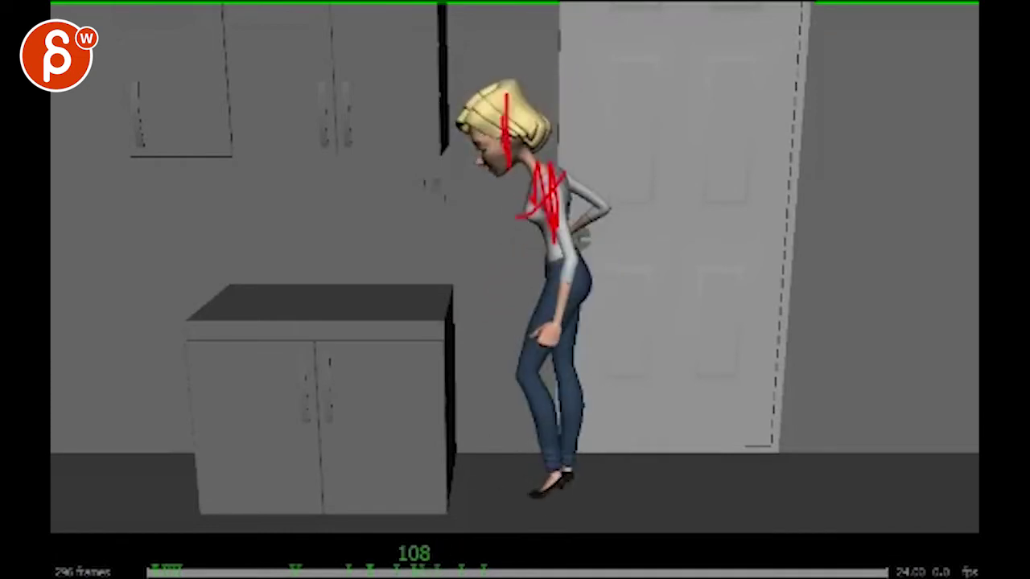
{"action": "left_click", "coordinate": [412, 570]}
{"action": "key", "text": "space"}
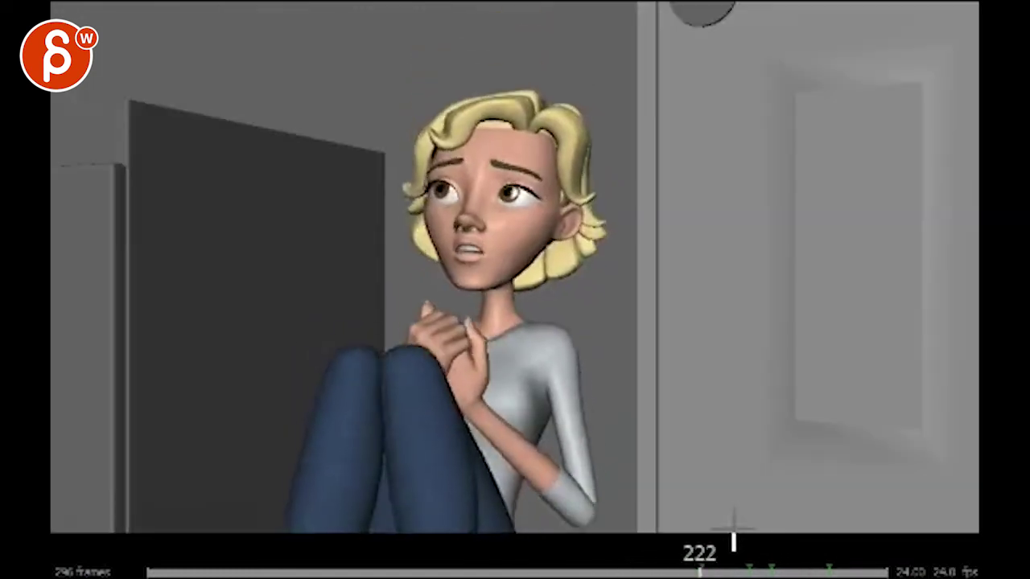
{"action": "left_click_drag", "start_coordinate": [680, 570], "coordinate": [592, 573]}
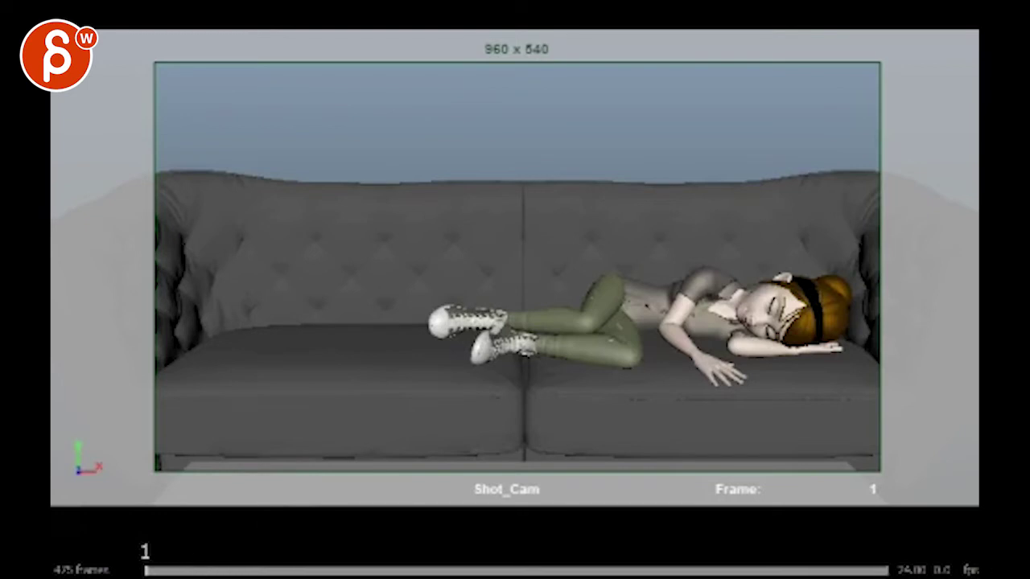
Step: On the sofa shot, scrub to about frame 20 and draw a red line over the empty end of the sofa
{"action": "left_click_drag", "start_coordinate": [188, 571], "coordinate": [215, 572]}
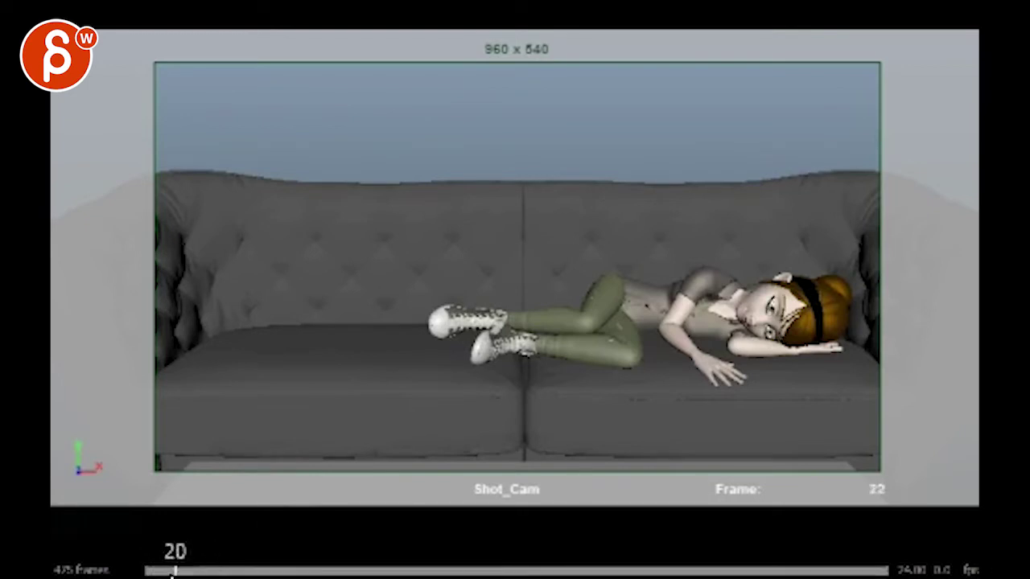
{"action": "key", "text": "space"}
{"action": "key", "text": "space"}
{"action": "mouse_move", "coordinate": [185, 306]}
{"action": "left_mouse_down"}
{"action": "mouse_move", "coordinate": [497, 195]}
{"action": "mouse_move", "coordinate": [292, 265]}
{"action": "left_mouse_up"}
{"action": "key", "text": "space"}
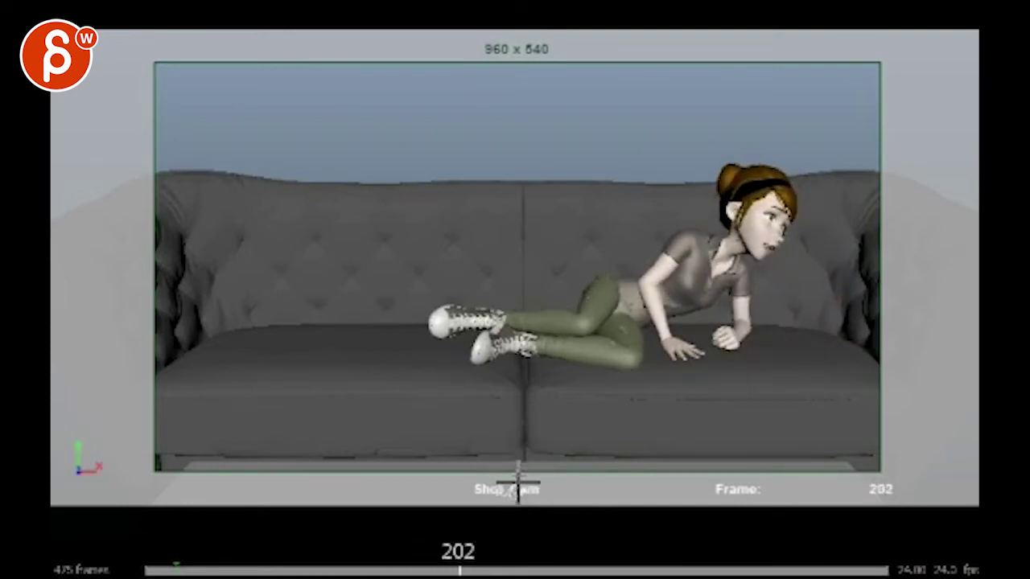
Step: Scrub through the sofa shot to examine the girl waking up and pushing herself upright
{"action": "key", "text": "space"}
{"action": "left_click_drag", "start_coordinate": [465, 568], "coordinate": [85, 551]}
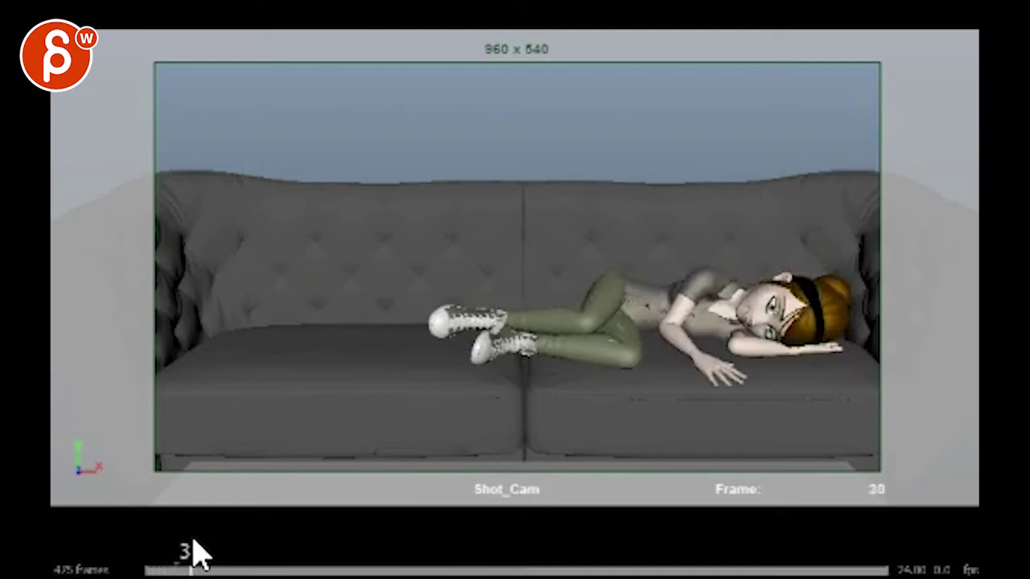
{"action": "left_click_drag", "start_coordinate": [197, 554], "coordinate": [166, 564]}
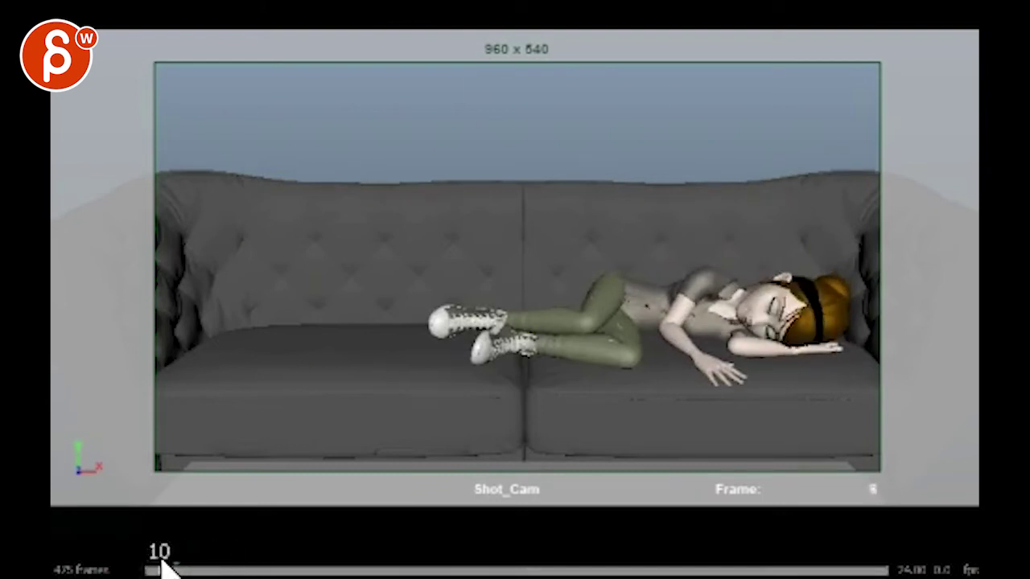
{"action": "left_click_drag", "start_coordinate": [224, 569], "coordinate": [488, 570]}
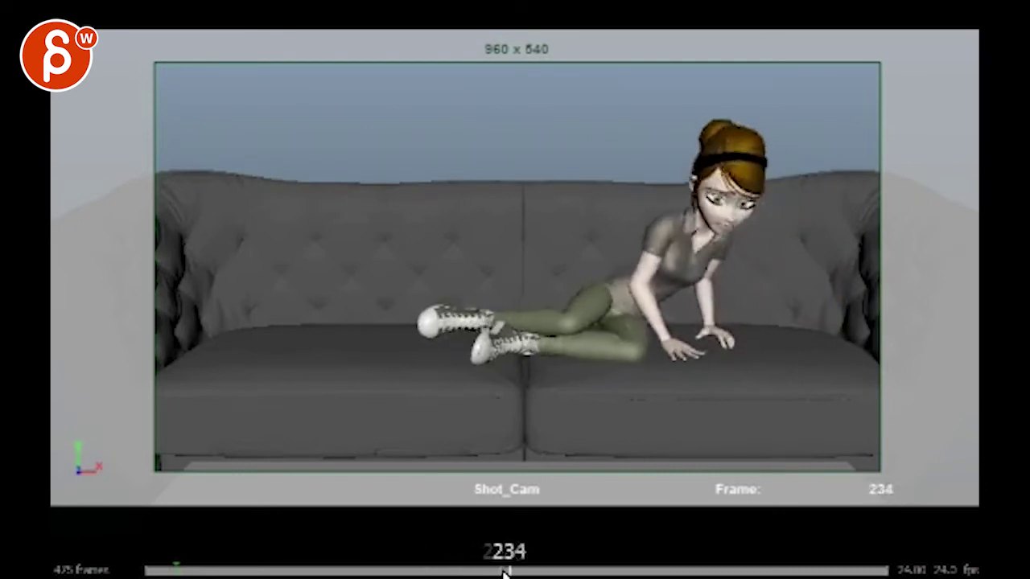
Step: Draw red lines along both of the girl's legs on frame 266 and a head-to-foot line of action on frame 267
{"action": "key", "text": "space"}
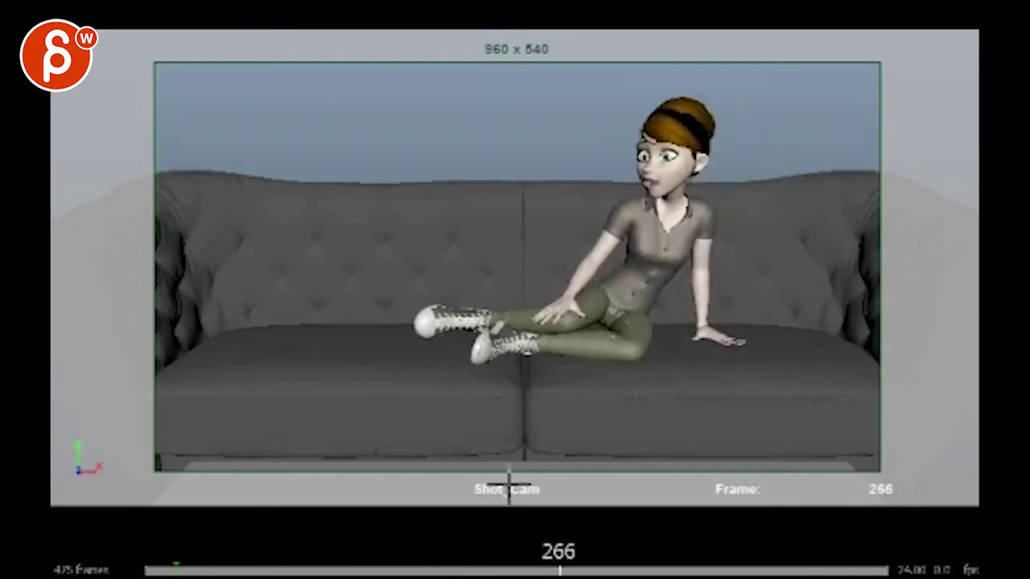
{"action": "mouse_move", "coordinate": [633, 310]}
{"action": "left_mouse_down"}
{"action": "mouse_move", "coordinate": [591, 362]}
{"action": "mouse_move", "coordinate": [542, 367]}
{"action": "left_mouse_up"}
{"action": "mouse_move", "coordinate": [600, 295]}
{"action": "left_mouse_down"}
{"action": "mouse_move", "coordinate": [495, 349]}
{"action": "mouse_move", "coordinate": [454, 340]}
{"action": "left_mouse_up"}
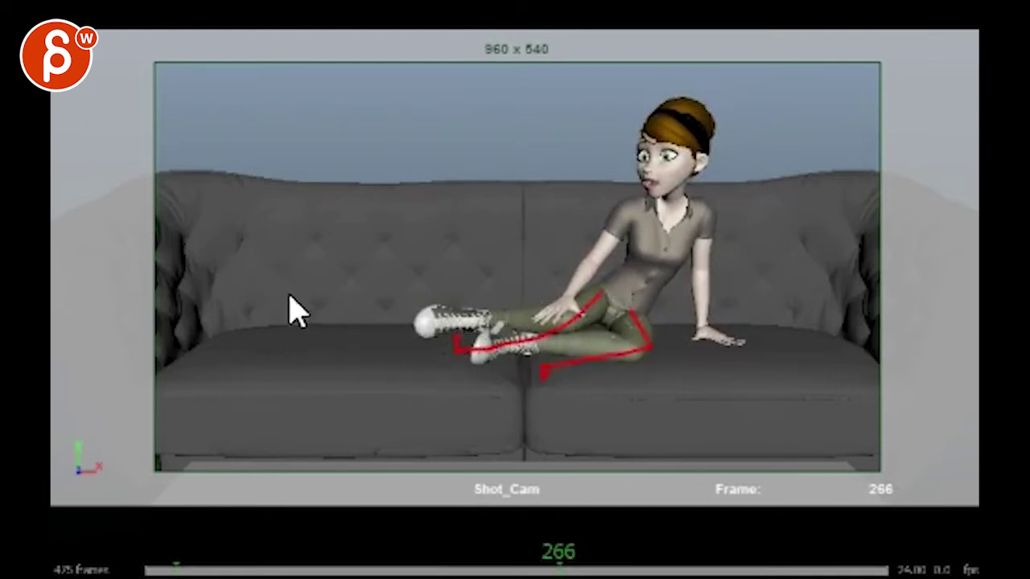
{"action": "key", "text": "alt+period"}
{"action": "mouse_move", "coordinate": [667, 112]}
{"action": "left_mouse_down"}
{"action": "mouse_move", "coordinate": [476, 321]}
{"action": "mouse_move", "coordinate": [435, 321]}
{"action": "left_mouse_up"}
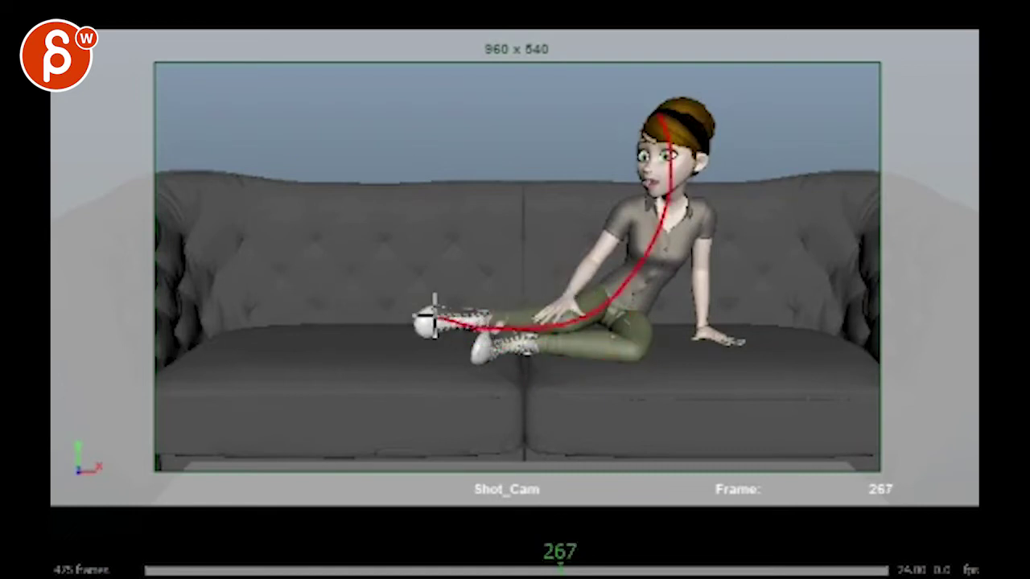
{"action": "key", "text": "Right"}
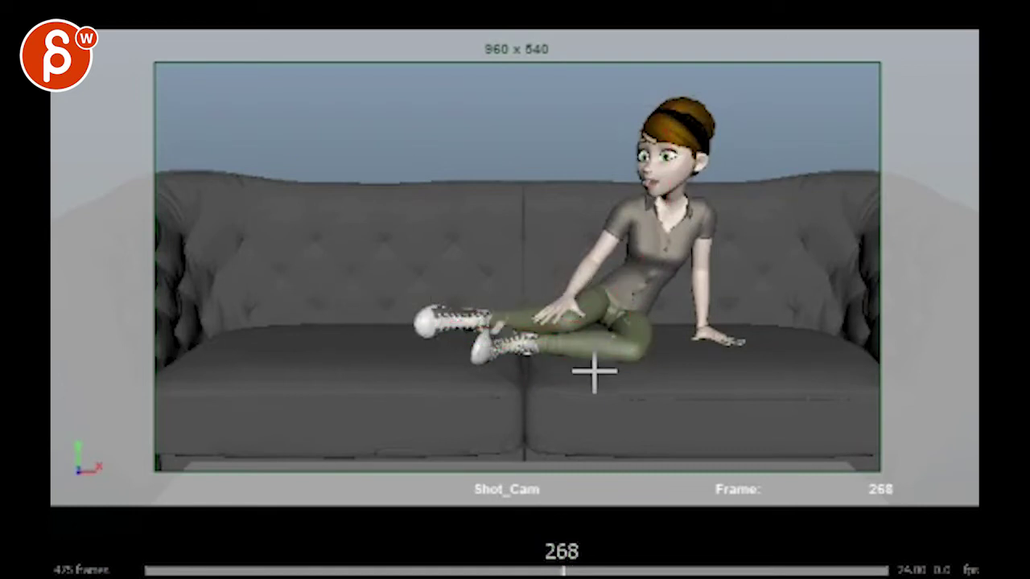
{"action": "key", "text": "Left"}
Step: Draw a red line from hips to head on the girl's upright seated pose, and replay the lead-in to it
{"action": "mouse_move", "coordinate": [564, 568]}
{"action": "left_mouse_down"}
{"action": "mouse_move", "coordinate": [208, 571]}
{"action": "mouse_move", "coordinate": [653, 569]}
{"action": "left_mouse_up"}
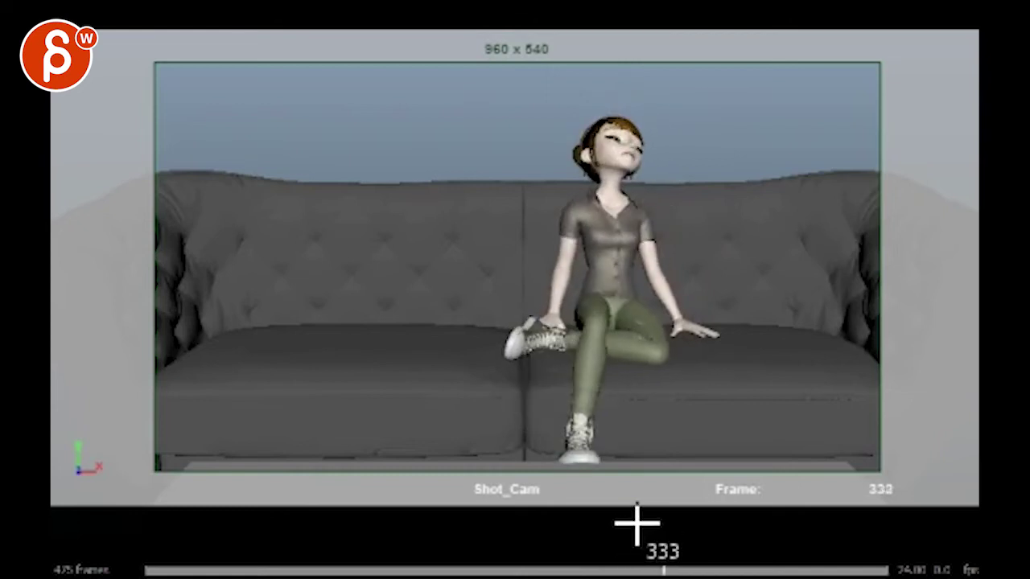
{"action": "left_click_drag", "start_coordinate": [697, 568], "coordinate": [661, 565]}
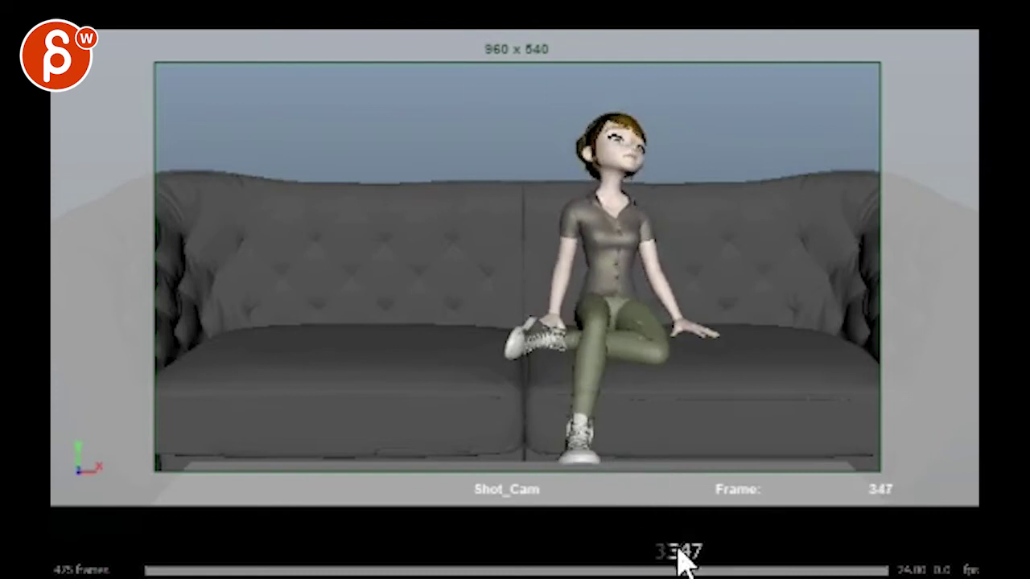
{"action": "left_click_drag", "start_coordinate": [690, 567], "coordinate": [660, 570]}
{"action": "mouse_move", "coordinate": [630, 306]}
{"action": "left_mouse_down"}
{"action": "mouse_move", "coordinate": [607, 170]}
{"action": "mouse_move", "coordinate": [626, 129]}
{"action": "left_mouse_up"}
{"action": "left_click_drag", "start_coordinate": [657, 570], "coordinate": [588, 571]}
{"action": "key", "text": "space"}
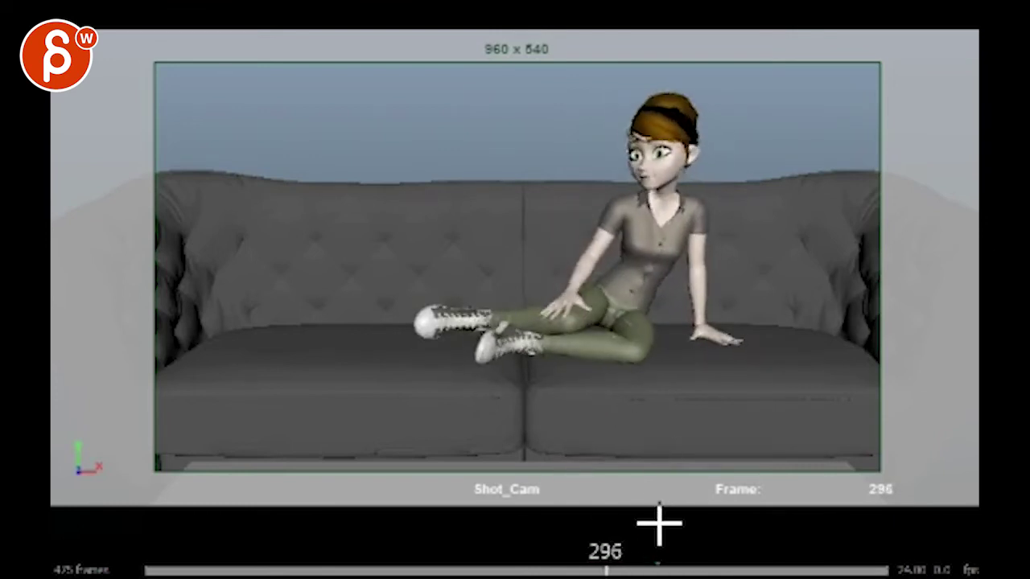
Step: Draw a short red line on the girl's thigh as she swings around, and advance nine frames to frame 319
{"action": "key", "text": "space"}
{"action": "mouse_move", "coordinate": [626, 318]}
{"action": "left_mouse_down"}
{"action": "mouse_move", "coordinate": [637, 367]}
{"action": "mouse_move", "coordinate": [607, 365]}
{"action": "left_mouse_up"}
{"action": "key", "text": "Right"}
{"action": "key", "text": "Right"}
{"action": "key", "text": "Right"}
{"action": "key", "text": "Right"}
{"action": "key", "text": "Right"}
{"action": "key", "text": "Right"}
{"action": "key", "text": "Right"}
{"action": "key", "text": "Right"}
{"action": "key", "text": "Right"}
Step: On frame 319, draw red lines along the girl's legs and torso and arm lines from her shoulders to her hands
{"action": "mouse_move", "coordinate": [644, 302]}
{"action": "left_mouse_down"}
{"action": "mouse_move", "coordinate": [644, 342]}
{"action": "mouse_move", "coordinate": [503, 342]}
{"action": "left_mouse_up"}
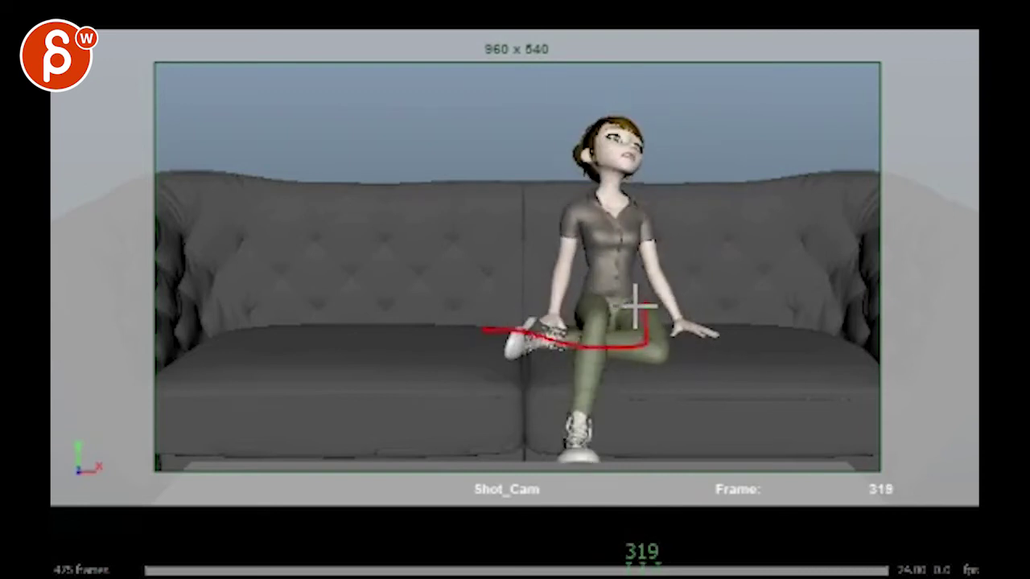
{"action": "mouse_move", "coordinate": [636, 304]}
{"action": "left_mouse_down"}
{"action": "mouse_move", "coordinate": [650, 330]}
{"action": "mouse_move", "coordinate": [564, 372]}
{"action": "mouse_move", "coordinate": [540, 395]}
{"action": "left_mouse_up"}
{"action": "left_click_drag", "start_coordinate": [599, 304], "coordinate": [594, 432]}
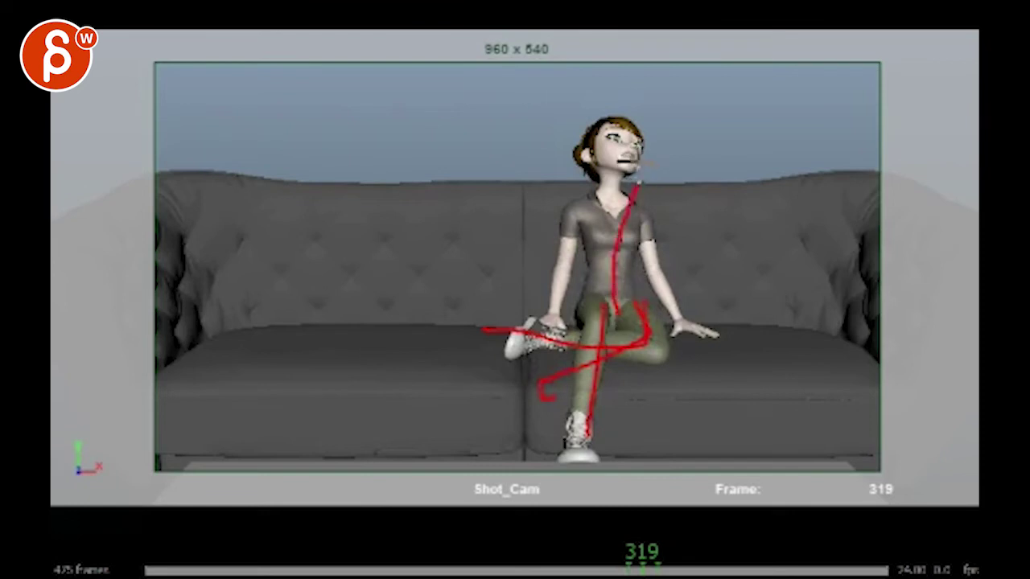
{"action": "mouse_move", "coordinate": [655, 183]}
{"action": "left_mouse_down"}
{"action": "mouse_move", "coordinate": [678, 294]}
{"action": "mouse_move", "coordinate": [746, 343]}
{"action": "left_mouse_up"}
{"action": "left_click_drag", "start_coordinate": [649, 185], "coordinate": [552, 316]}
{"action": "key", "text": "alt+v"}
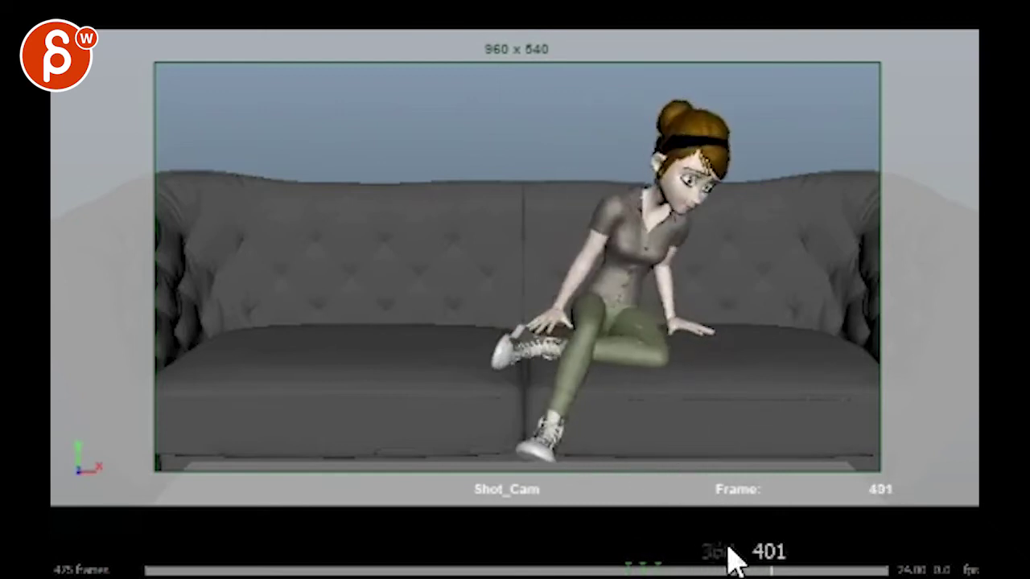
Step: Review the girl raising her hand to her head and draw a curved red line from shoulder to resting hand on frame 459
{"action": "mouse_move", "coordinate": [728, 555]}
{"action": "left_mouse_down"}
{"action": "mouse_move", "coordinate": [650, 557]}
{"action": "mouse_move", "coordinate": [699, 572]}
{"action": "mouse_move", "coordinate": [659, 573]}
{"action": "mouse_move", "coordinate": [794, 575]}
{"action": "mouse_move", "coordinate": [608, 573]}
{"action": "mouse_move", "coordinate": [831, 573]}
{"action": "left_mouse_up"}
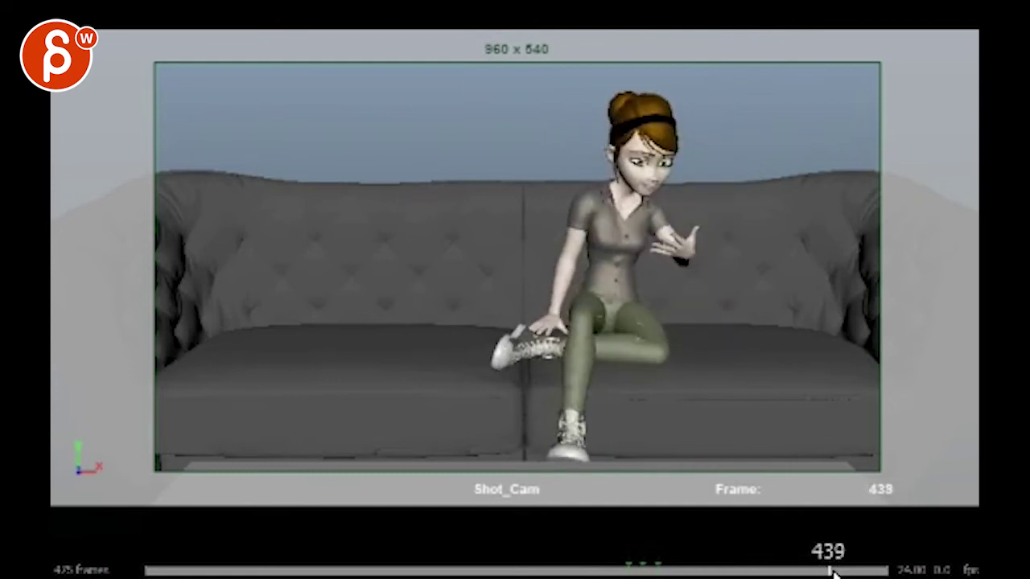
{"action": "key", "text": "space"}
{"action": "key", "text": "space"}
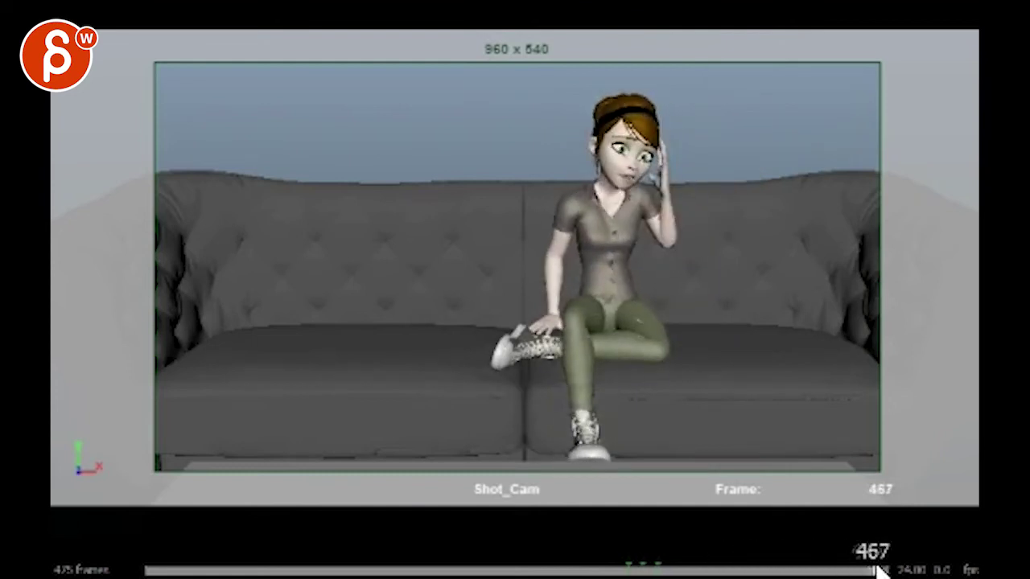
{"action": "mouse_move", "coordinate": [879, 571]}
{"action": "left_mouse_down"}
{"action": "mouse_move", "coordinate": [844, 571]}
{"action": "mouse_move", "coordinate": [861, 571]}
{"action": "left_mouse_up"}
{"action": "left_click_drag", "start_coordinate": [581, 221], "coordinate": [573, 322]}
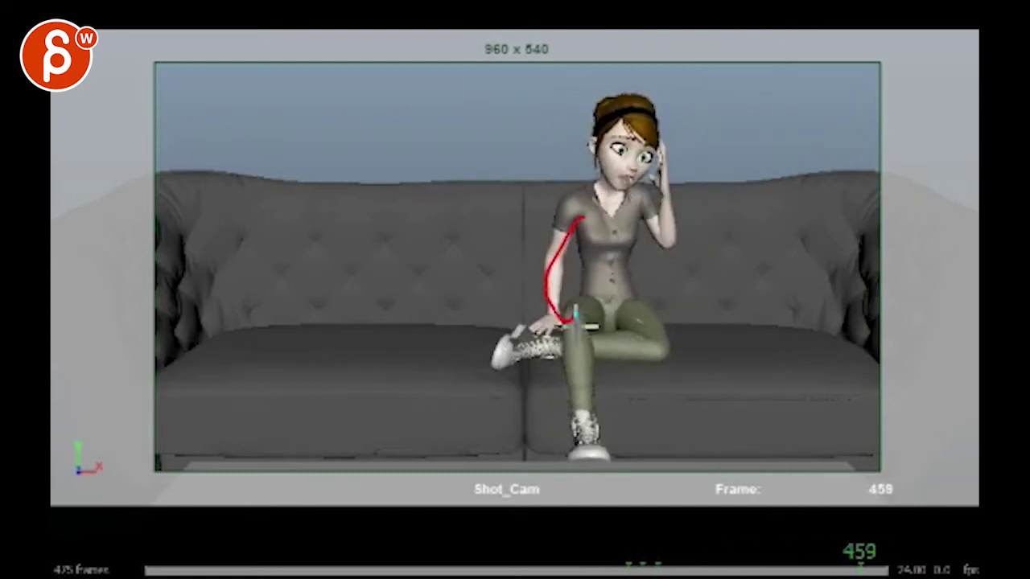
Step: On frame 459, draw red lines for the girl's torso and legs, circles around her raised hand, and a large loop around her figure
{"action": "mouse_move", "coordinate": [633, 306]}
{"action": "left_mouse_down"}
{"action": "mouse_move", "coordinate": [632, 368]}
{"action": "mouse_move", "coordinate": [605, 459]}
{"action": "left_mouse_up"}
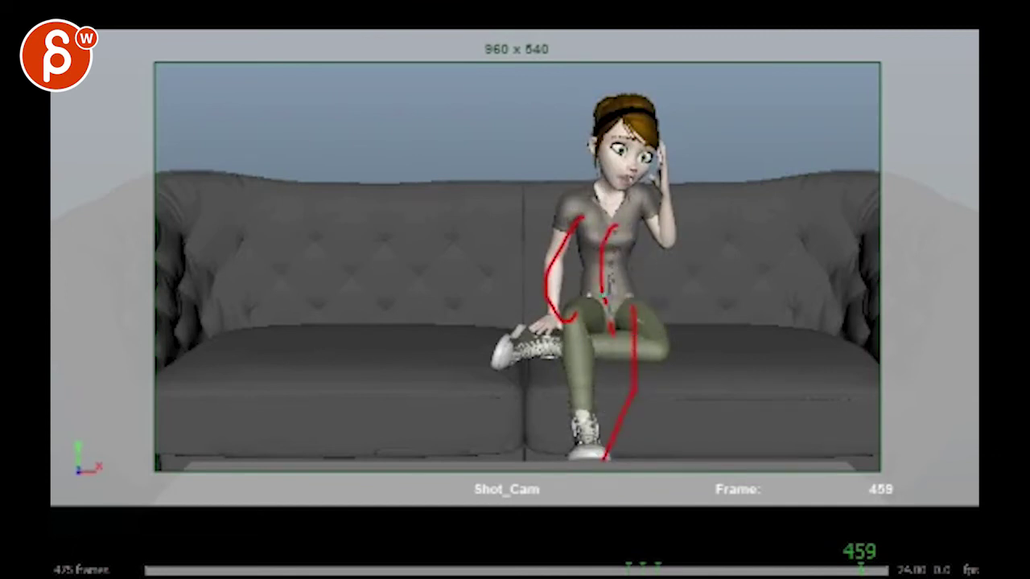
{"action": "mouse_move", "coordinate": [666, 181]}
{"action": "left_mouse_down"}
{"action": "mouse_move", "coordinate": [662, 205]}
{"action": "mouse_move", "coordinate": [647, 211]}
{"action": "mouse_move", "coordinate": [692, 275]}
{"action": "mouse_move", "coordinate": [686, 228]}
{"action": "mouse_move", "coordinate": [636, 244]}
{"action": "mouse_move", "coordinate": [675, 244]}
{"action": "left_mouse_up"}
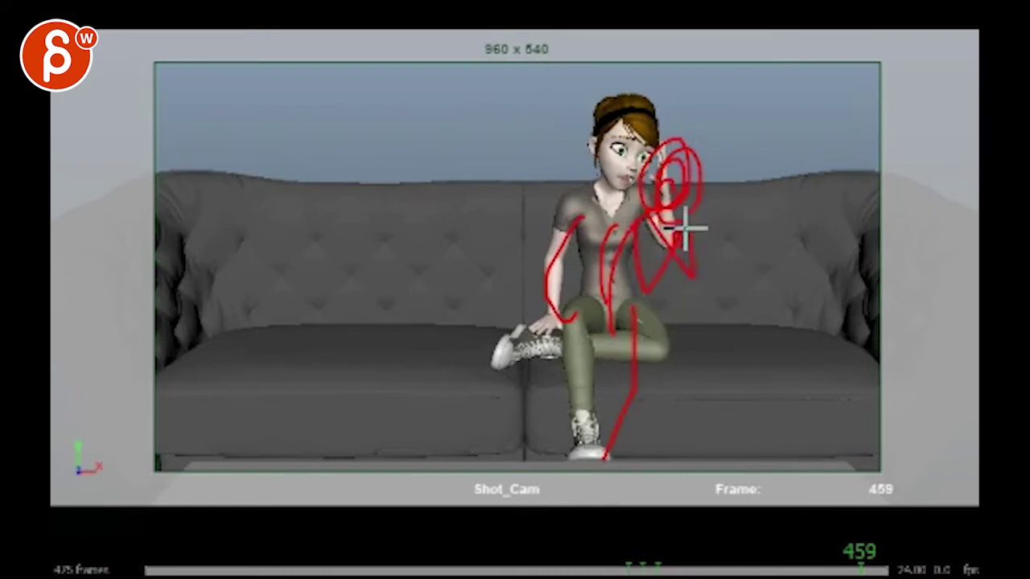
{"action": "mouse_move", "coordinate": [628, 292]}
{"action": "left_mouse_down"}
{"action": "mouse_move", "coordinate": [655, 366]}
{"action": "mouse_move", "coordinate": [636, 434]}
{"action": "left_mouse_up"}
{"action": "mouse_move", "coordinate": [642, 307]}
{"action": "left_mouse_down"}
{"action": "mouse_move", "coordinate": [642, 412]}
{"action": "mouse_move", "coordinate": [710, 457]}
{"action": "left_mouse_up"}
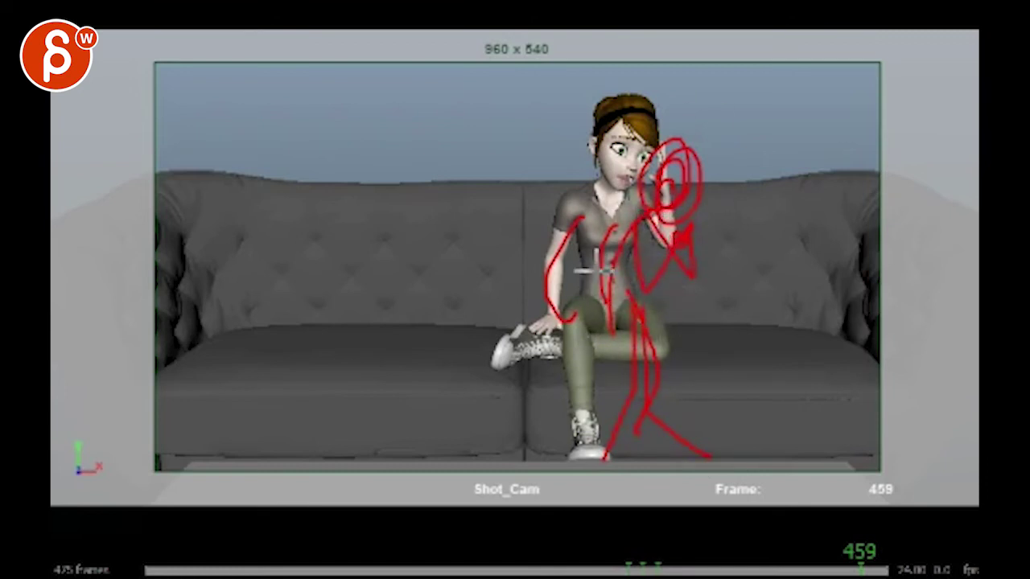
{"action": "mouse_move", "coordinate": [522, 150]}
{"action": "left_mouse_down"}
{"action": "mouse_move", "coordinate": [665, 413]}
{"action": "mouse_move", "coordinate": [515, 211]}
{"action": "left_mouse_up"}
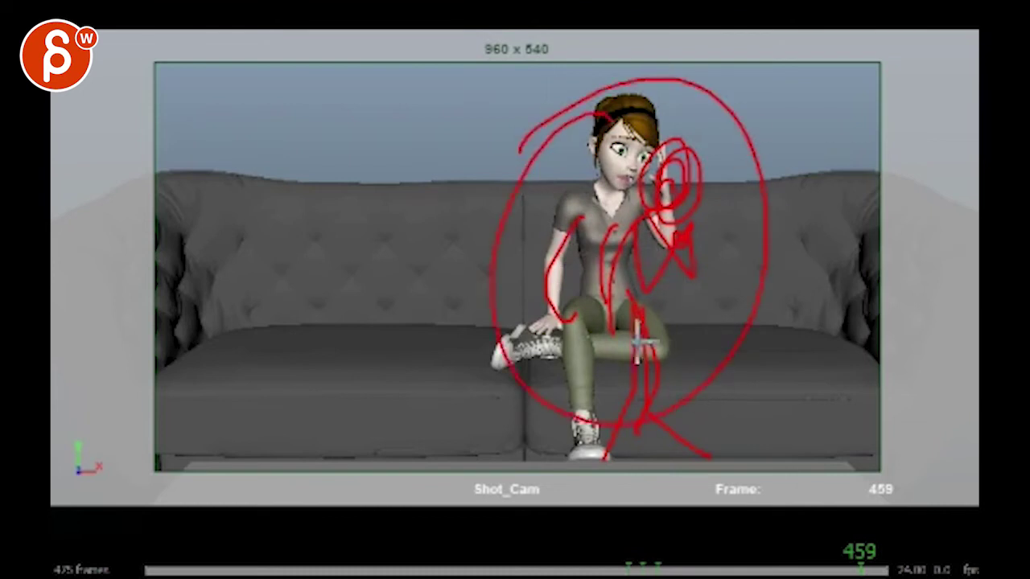
Step: Go back two frames to frame 457 and draw red lines from the girl's head through her body and out past her tucked foot
{"action": "key", "text": "alt+comma"}
{"action": "key", "text": "alt+comma"}
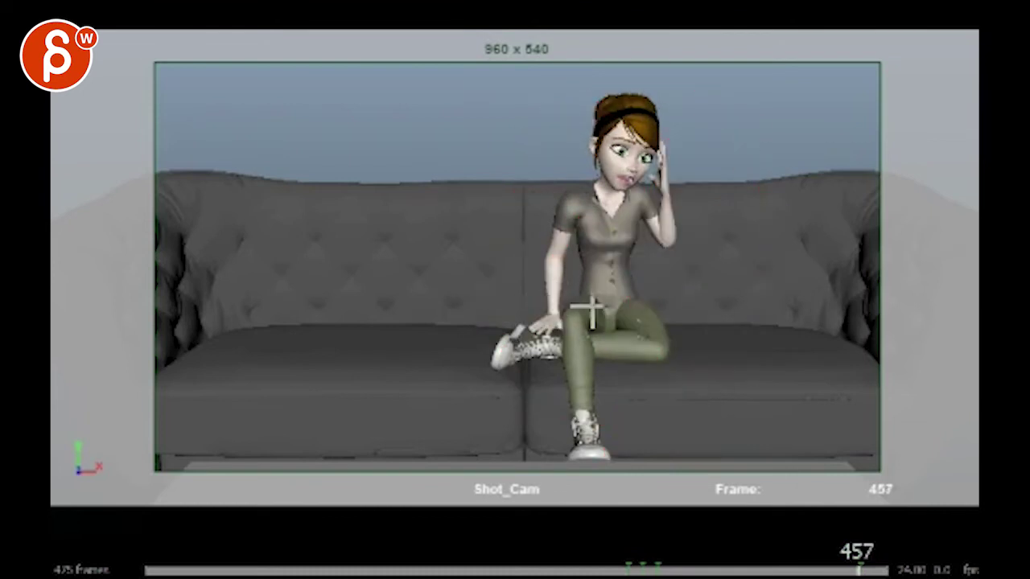
{"action": "mouse_move", "coordinate": [627, 129]}
{"action": "left_mouse_down"}
{"action": "mouse_move", "coordinate": [626, 241]}
{"action": "mouse_move", "coordinate": [640, 329]}
{"action": "left_mouse_up"}
{"action": "mouse_move", "coordinate": [636, 264]}
{"action": "left_mouse_down"}
{"action": "mouse_move", "coordinate": [651, 342]}
{"action": "mouse_move", "coordinate": [449, 340]}
{"action": "left_mouse_up"}
{"action": "left_click_drag", "start_coordinate": [589, 151], "coordinate": [587, 405]}
Step: Flip between the neighbouring frames, try a red line from the girl's resting hand up to her shoulder, and undo it
{"action": "key", "text": "alt+period"}
{"action": "key", "text": "alt+period"}
{"action": "key", "text": "alt+comma"}
{"action": "left_click_drag", "start_coordinate": [550, 314], "coordinate": [578, 201]}
{"action": "key", "text": "ctrl+z"}
Step: Review the girl's poses backwards through frames 406 and 386 to her lying pose on frame 50
{"action": "left_click_drag", "start_coordinate": [868, 569], "coordinate": [838, 569]}
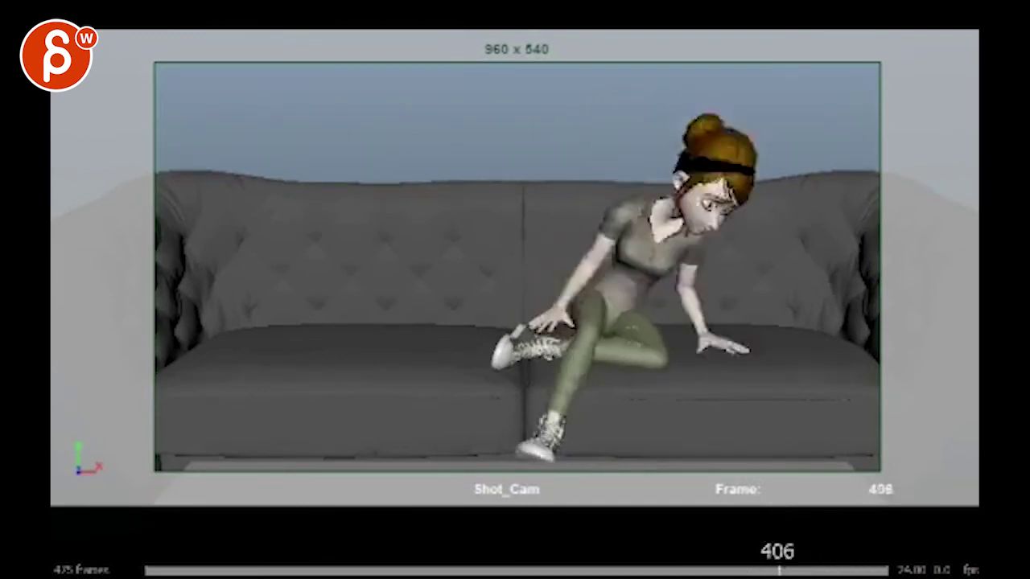
{"action": "mouse_move", "coordinate": [753, 570]}
{"action": "left_mouse_down"}
{"action": "mouse_move", "coordinate": [585, 570]}
{"action": "mouse_move", "coordinate": [747, 570]}
{"action": "left_mouse_up"}
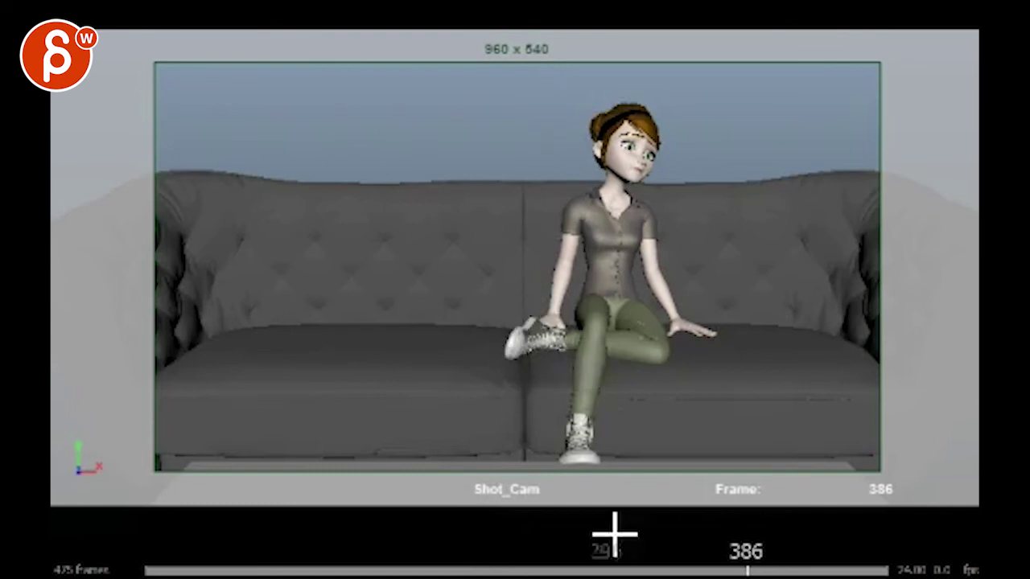
{"action": "left_click_drag", "start_coordinate": [612, 568], "coordinate": [222, 568]}
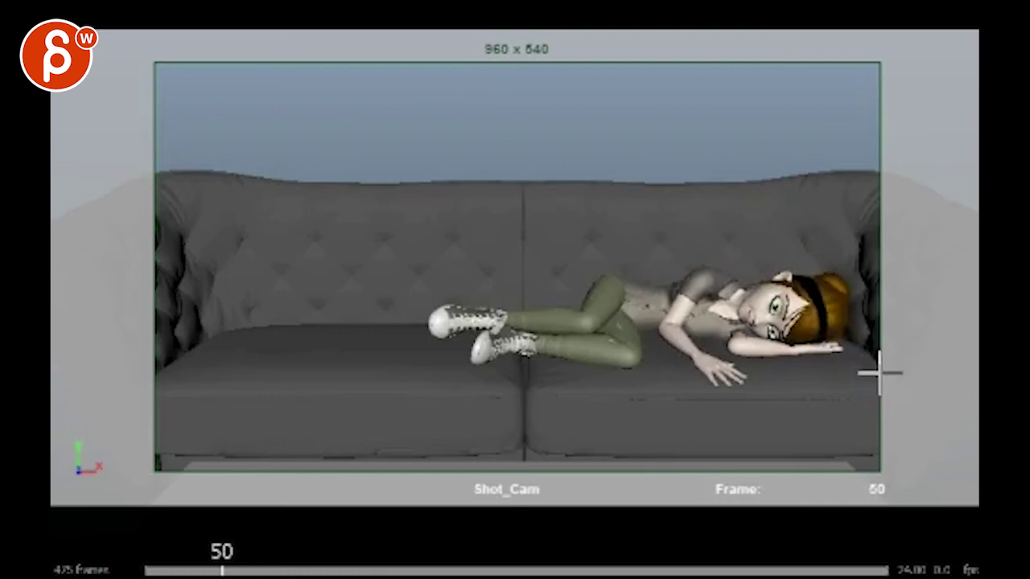
Step: On frame 50, draw red strokes marking the space on the sofa beyond the lying girl's feet
{"action": "mouse_move", "coordinate": [879, 381]}
{"action": "left_mouse_down"}
{"action": "mouse_move", "coordinate": [863, 242]}
{"action": "mouse_move", "coordinate": [422, 246]}
{"action": "mouse_move", "coordinate": [394, 289]}
{"action": "mouse_move", "coordinate": [386, 326]}
{"action": "left_mouse_up"}
{"action": "left_click_drag", "start_coordinate": [423, 235], "coordinate": [386, 392]}
{"action": "left_click_drag", "start_coordinate": [398, 234], "coordinate": [300, 385]}
{"action": "mouse_move", "coordinate": [463, 261]}
{"action": "left_mouse_down"}
{"action": "mouse_move", "coordinate": [417, 348]}
{"action": "mouse_move", "coordinate": [417, 459]}
{"action": "left_mouse_up"}
{"action": "left_click_drag", "start_coordinate": [321, 375], "coordinate": [329, 447]}
Step: Draw a red line beneath the lying girl from her feet to her head, and strokes between her head and the sofa arm
{"action": "mouse_move", "coordinate": [478, 348]}
{"action": "left_mouse_down"}
{"action": "mouse_move", "coordinate": [676, 383]}
{"action": "mouse_move", "coordinate": [843, 396]}
{"action": "left_mouse_up"}
{"action": "left_click_drag", "start_coordinate": [815, 344], "coordinate": [880, 378]}
{"action": "mouse_move", "coordinate": [850, 260]}
{"action": "left_mouse_down"}
{"action": "mouse_move", "coordinate": [850, 338]}
{"action": "mouse_move", "coordinate": [900, 374]}
{"action": "left_mouse_up"}
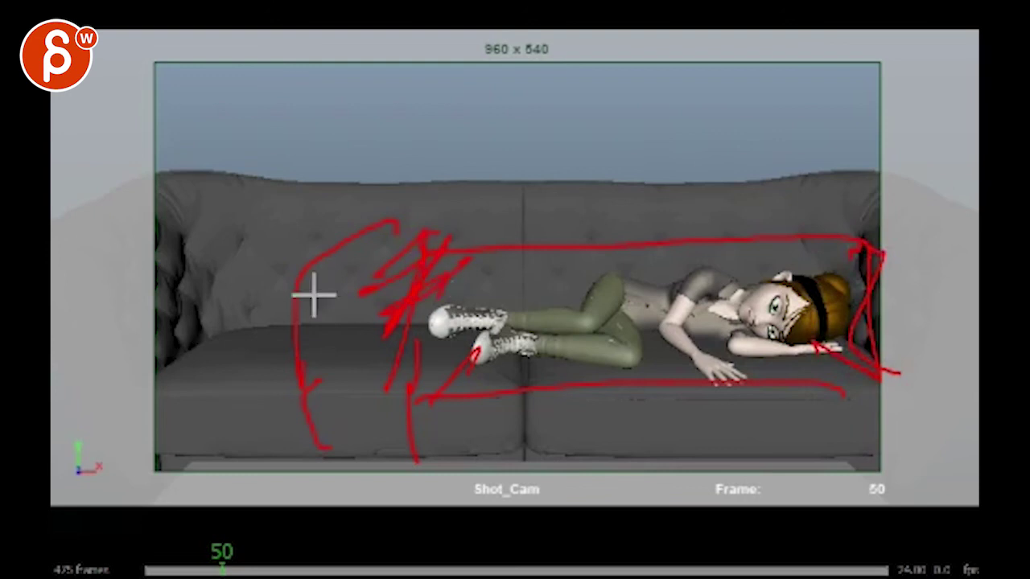
Step: Draw a second red line above the lying girl, a stroke by her feet, and long lines along the sofa's back and seat
{"action": "left_click_drag", "start_coordinate": [453, 244], "coordinate": [831, 234]}
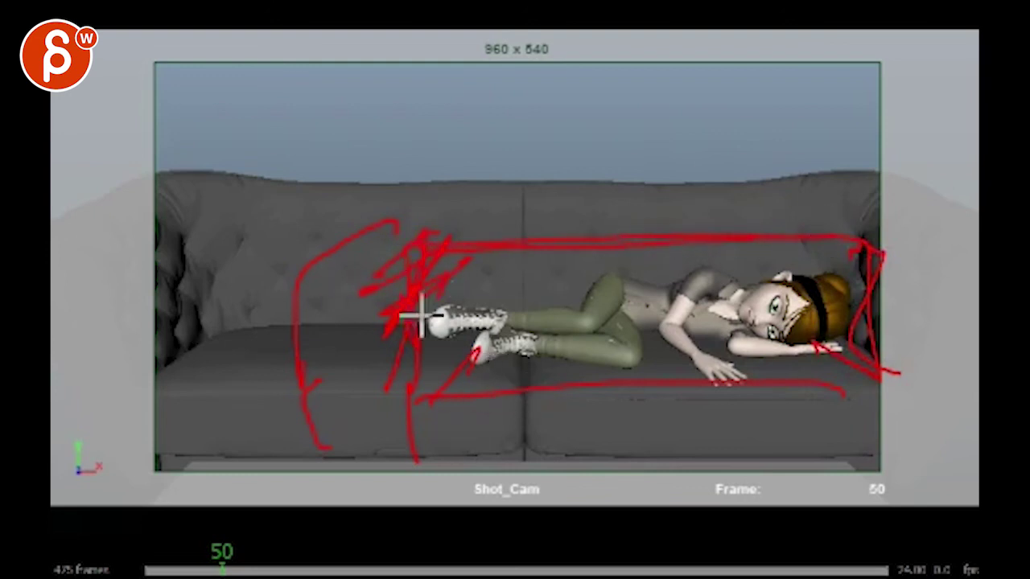
{"action": "left_click_drag", "start_coordinate": [400, 297], "coordinate": [395, 335]}
{"action": "mouse_move", "coordinate": [851, 186]}
{"action": "left_mouse_down"}
{"action": "mouse_move", "coordinate": [198, 179]}
{"action": "mouse_move", "coordinate": [177, 333]}
{"action": "left_mouse_up"}
{"action": "mouse_move", "coordinate": [843, 447]}
{"action": "left_mouse_down"}
{"action": "mouse_move", "coordinate": [349, 455]}
{"action": "mouse_move", "coordinate": [271, 444]}
{"action": "left_mouse_up"}
Step: Go forward to the middle of the shot, draw red strokes over both sides of the sofa, and advance to frame 472
{"action": "mouse_move", "coordinate": [241, 567]}
{"action": "left_mouse_down"}
{"action": "mouse_move", "coordinate": [799, 559]}
{"action": "mouse_move", "coordinate": [126, 561]}
{"action": "mouse_move", "coordinate": [508, 555]}
{"action": "left_mouse_up"}
{"action": "mouse_move", "coordinate": [423, 205]}
{"action": "left_mouse_down"}
{"action": "mouse_move", "coordinate": [416, 409]}
{"action": "mouse_move", "coordinate": [387, 409]}
{"action": "left_mouse_up"}
{"action": "left_click_drag", "start_coordinate": [383, 297], "coordinate": [427, 186]}
{"action": "left_click_drag", "start_coordinate": [349, 235], "coordinate": [517, 204]}
{"action": "left_click_drag", "start_coordinate": [857, 225], "coordinate": [883, 360]}
{"action": "mouse_move", "coordinate": [510, 556]}
{"action": "left_mouse_down"}
{"action": "mouse_move", "coordinate": [740, 543]}
{"action": "mouse_move", "coordinate": [768, 558]}
{"action": "mouse_move", "coordinate": [883, 552]}
{"action": "left_mouse_up"}
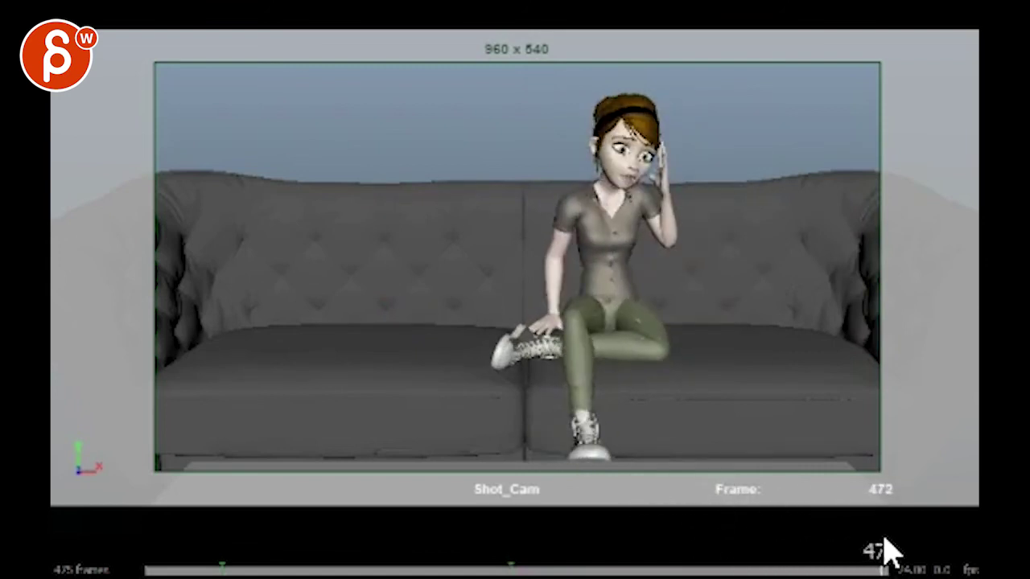